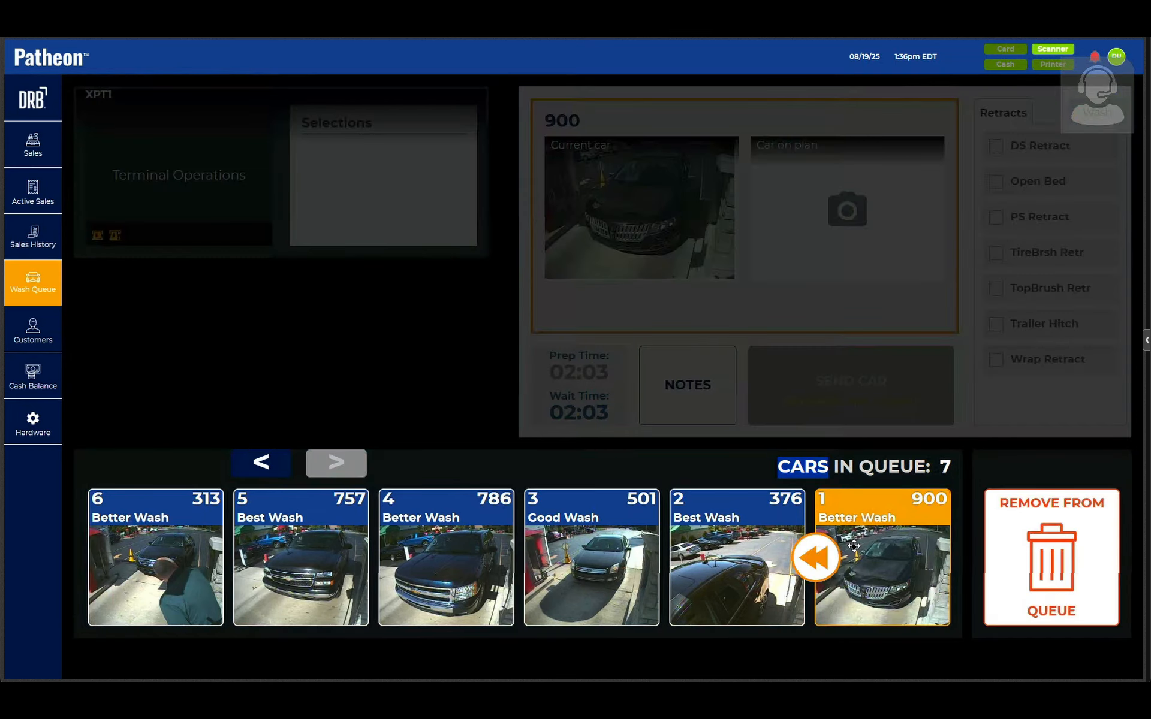
Remove car 900 from the wash queue and select it among the unqueued cars.
left_click(1036, 561)
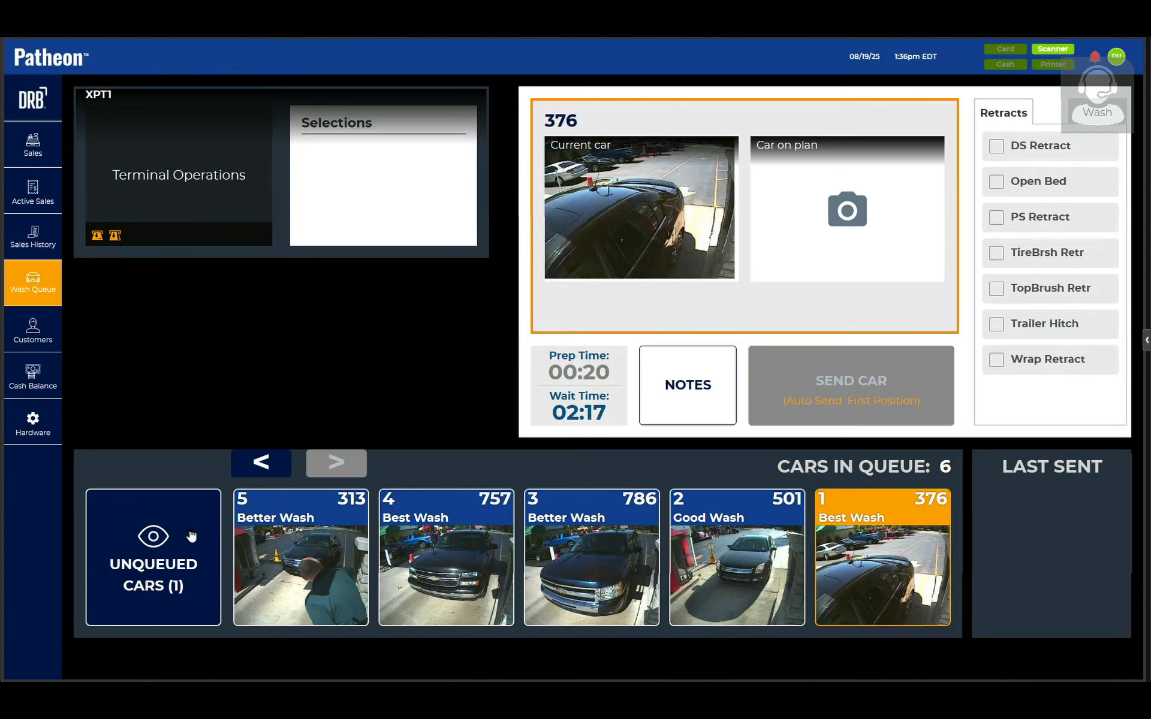
left_click(151, 528)
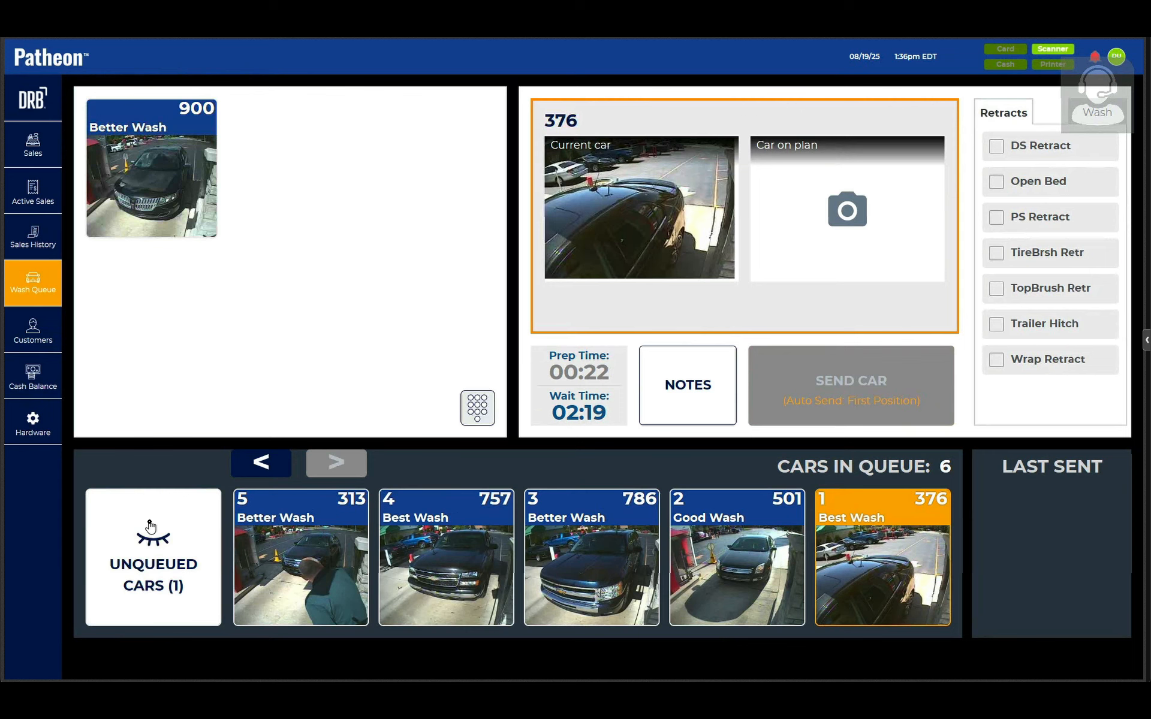
left_click(147, 162)
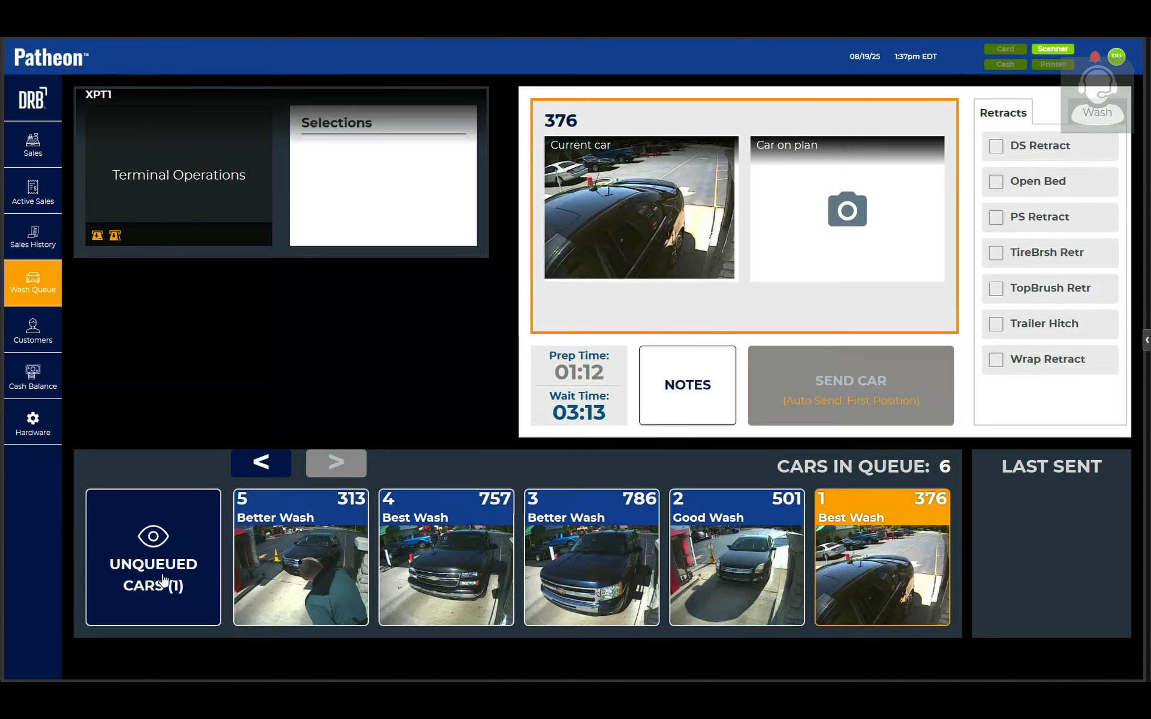
Remove car 501, the Good Wash in second position, from the wash queue and leave queue editing.
left_click(737, 537)
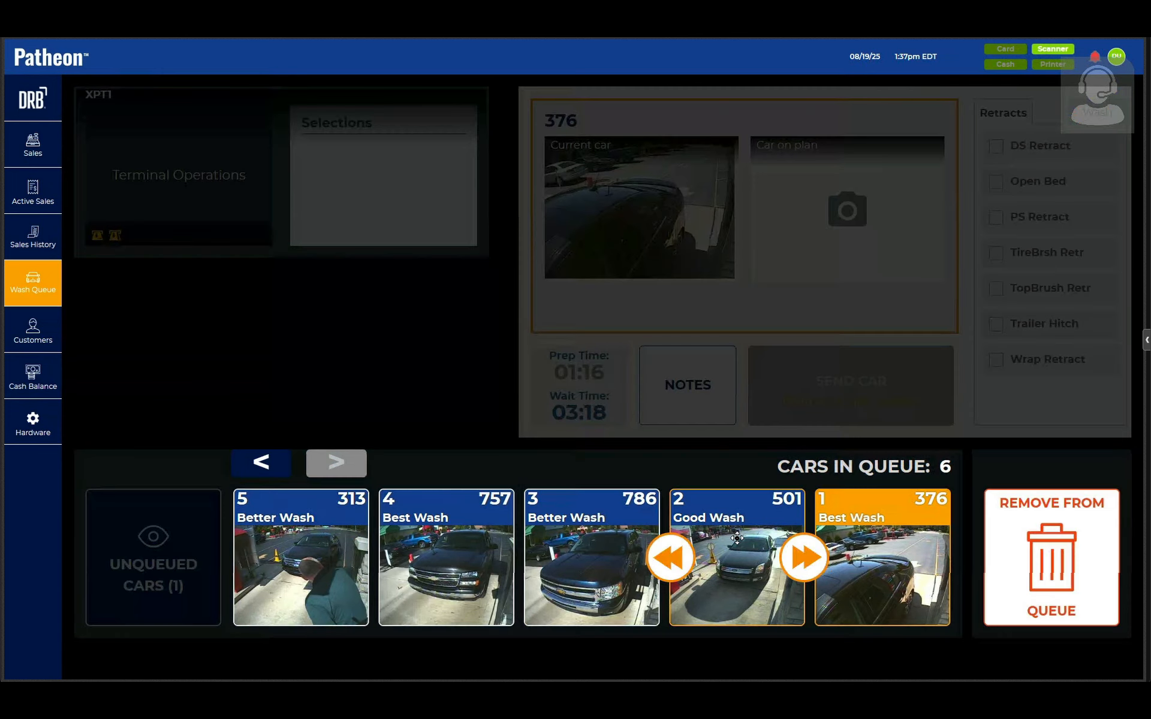
left_click(1052, 563)
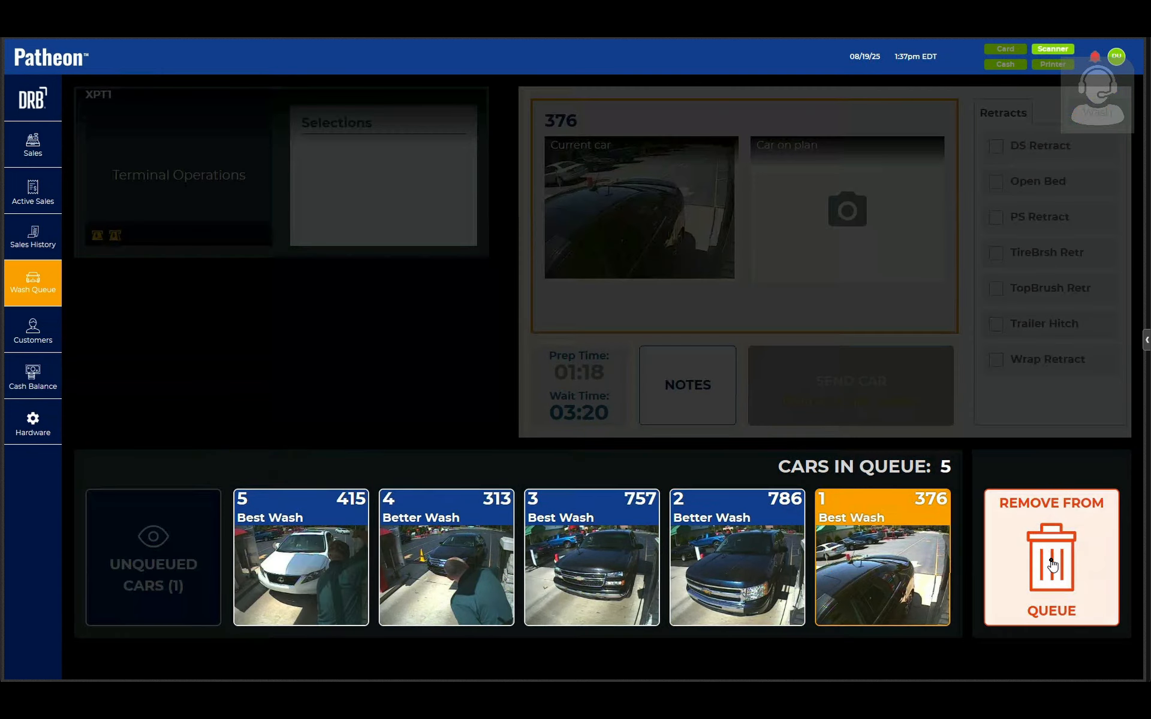
left_click(345, 370)
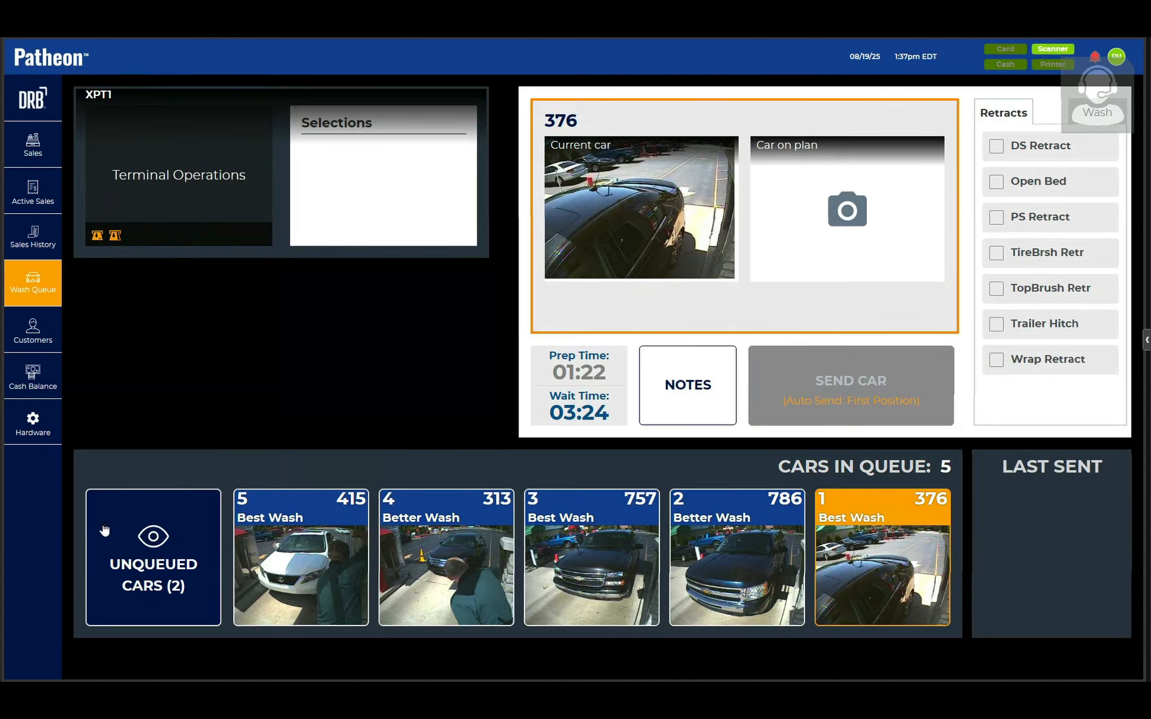
Clear the entire wash queue through the tunnel hardware controls and confirm the clearing.
left_click(32, 426)
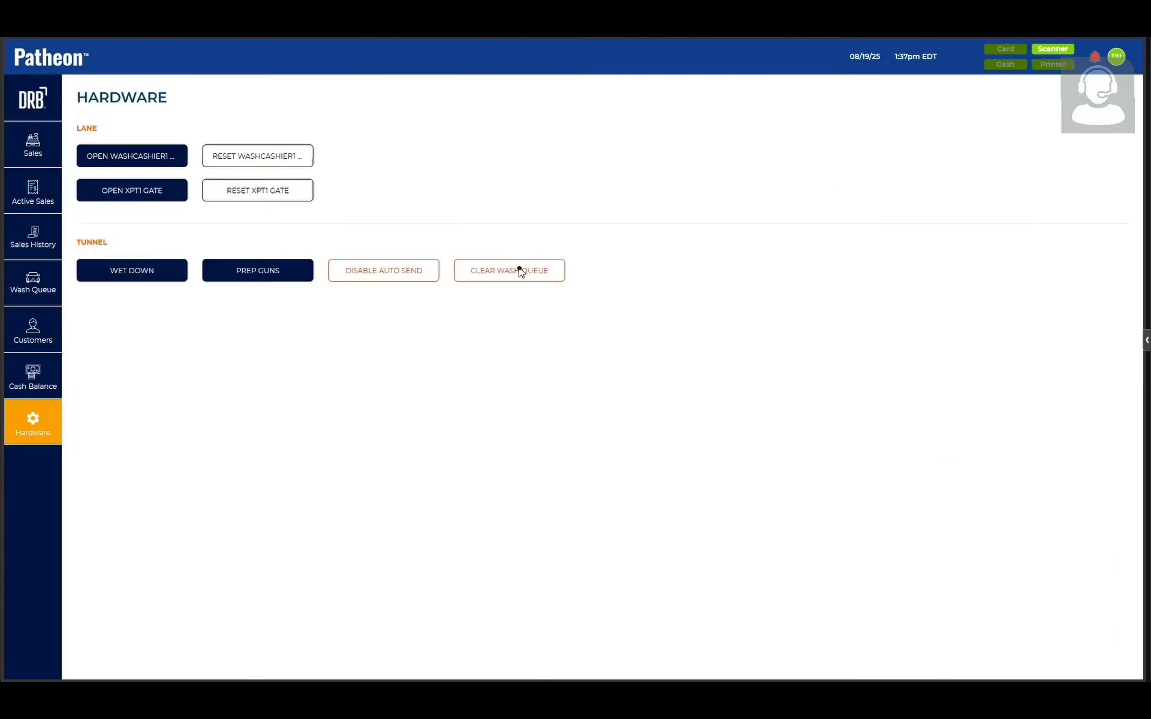
left_click(519, 271)
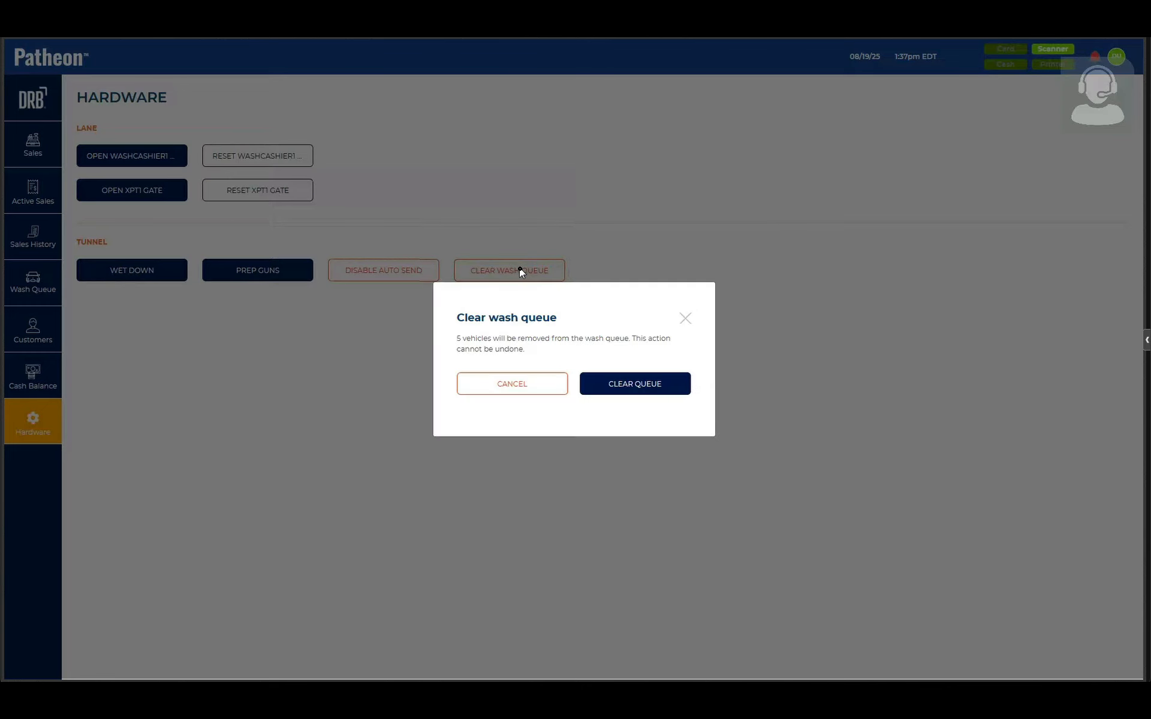
left_click(612, 382)
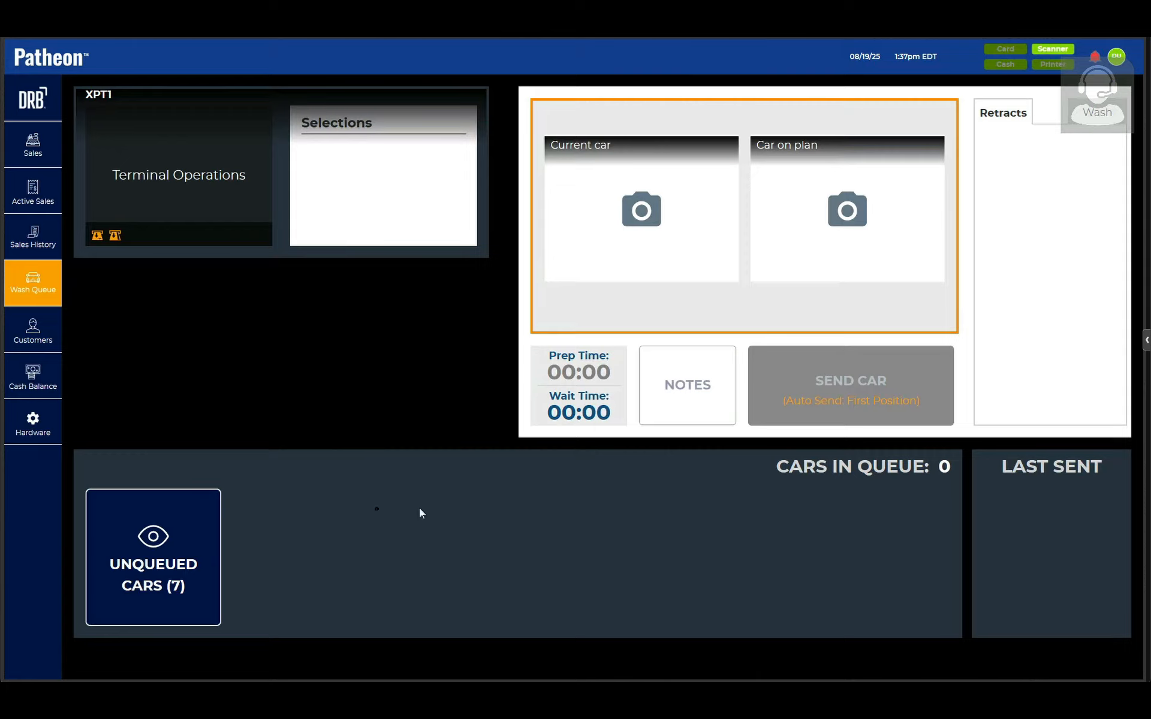
Add the unqueued cars 757, 376 and 786 to the wash queue in that order.
left_click(164, 548)
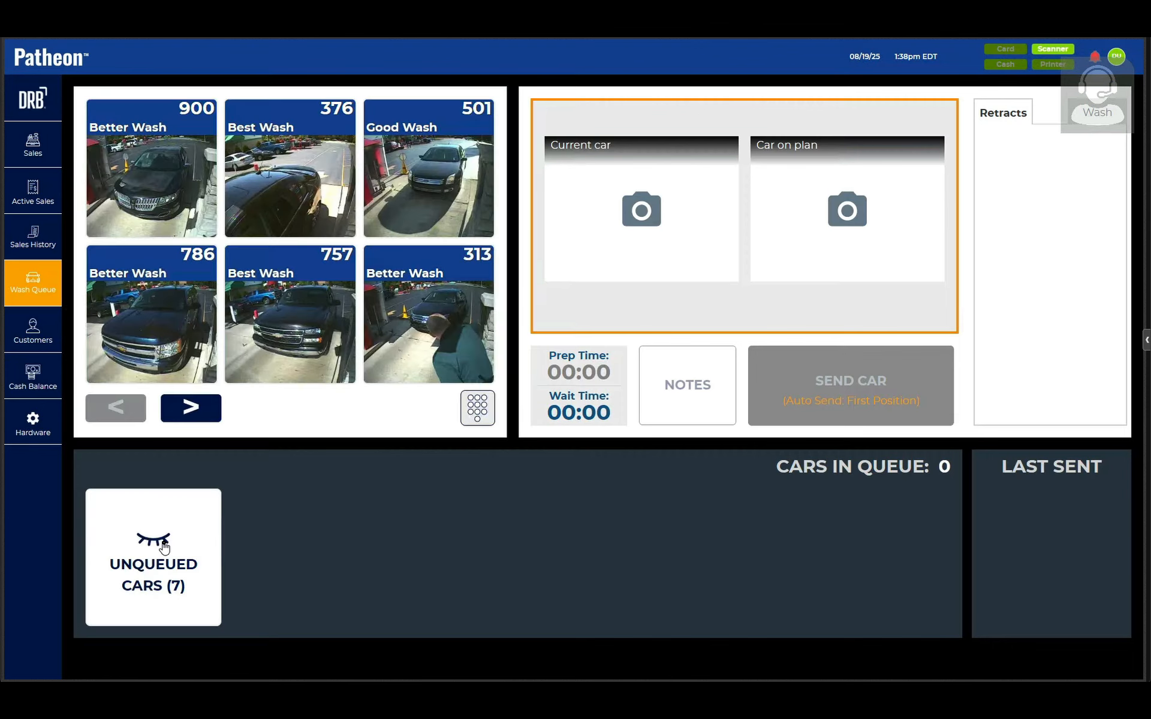
left_click(326, 316)
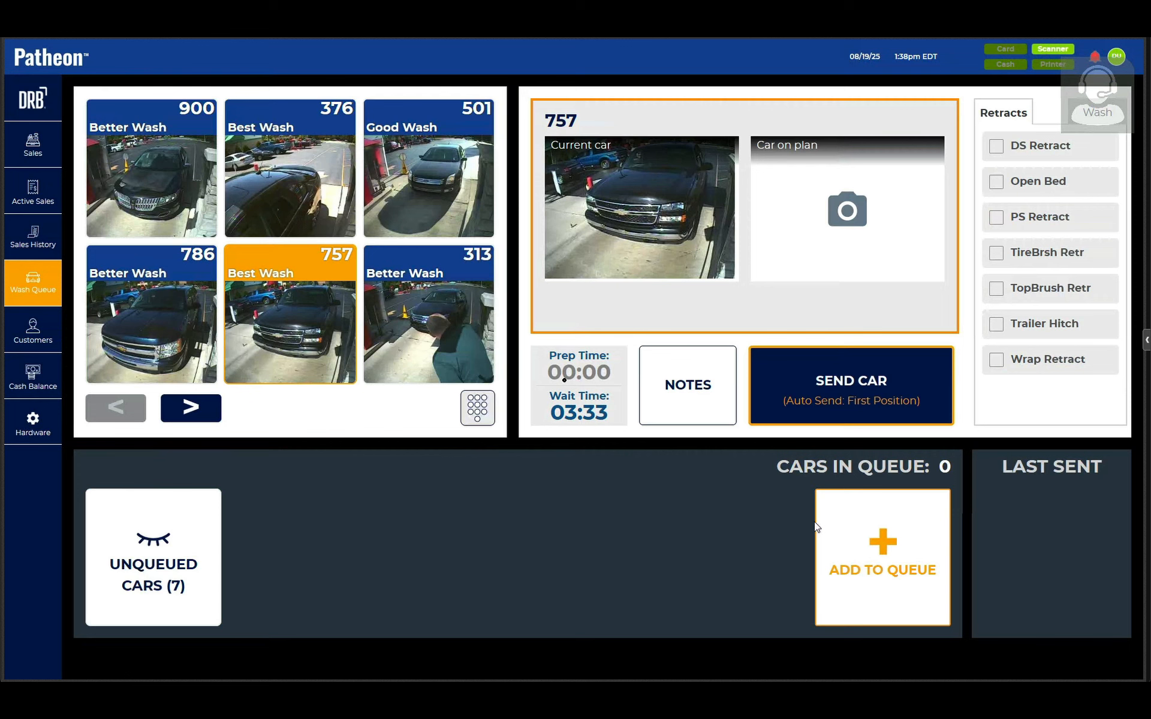
left_click(302, 203)
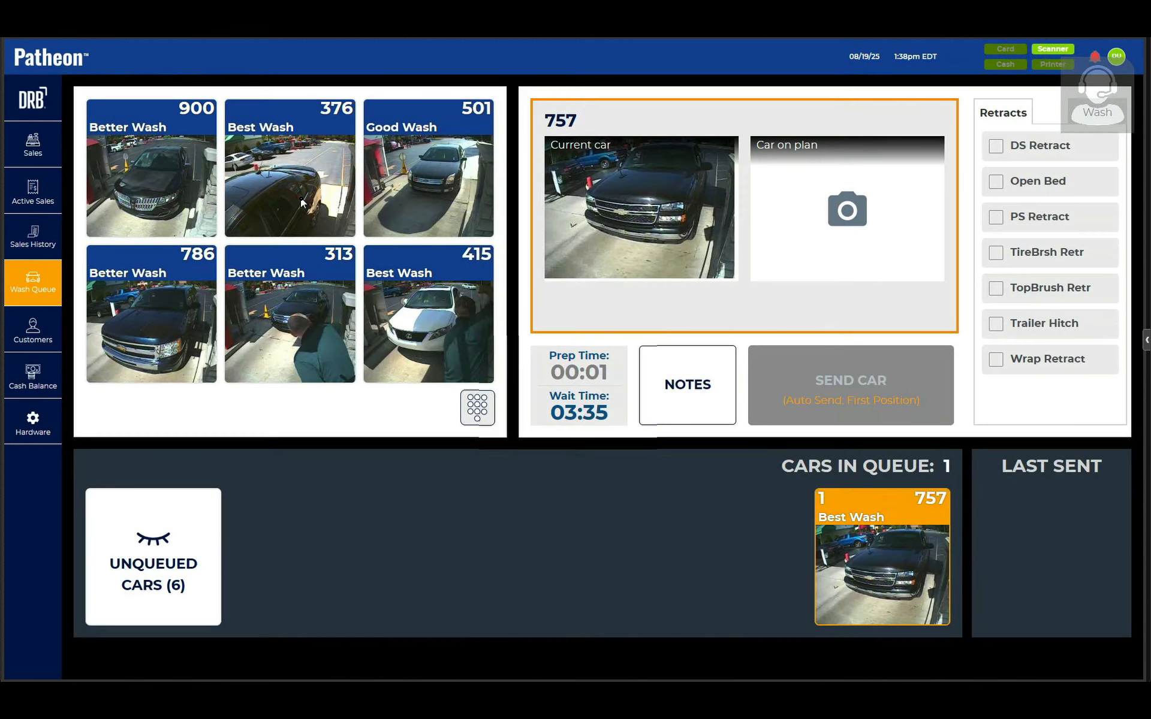
left_click(301, 203)
left_click(822, 570)
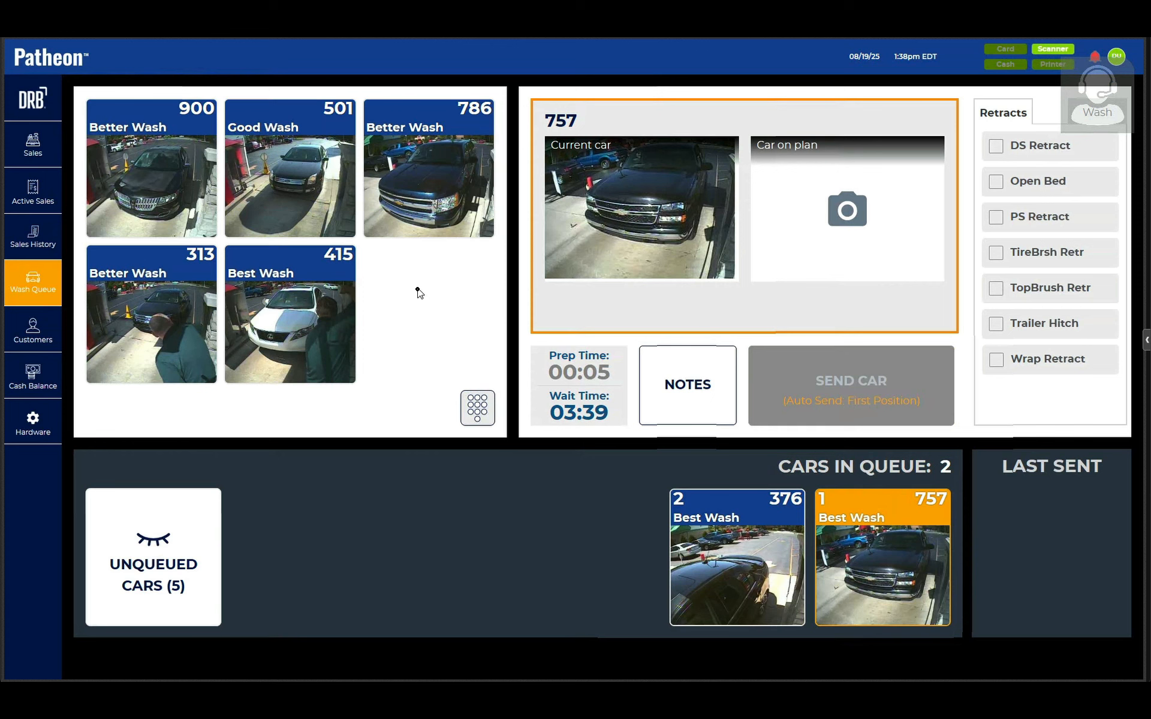
left_click(423, 218)
left_click(447, 526)
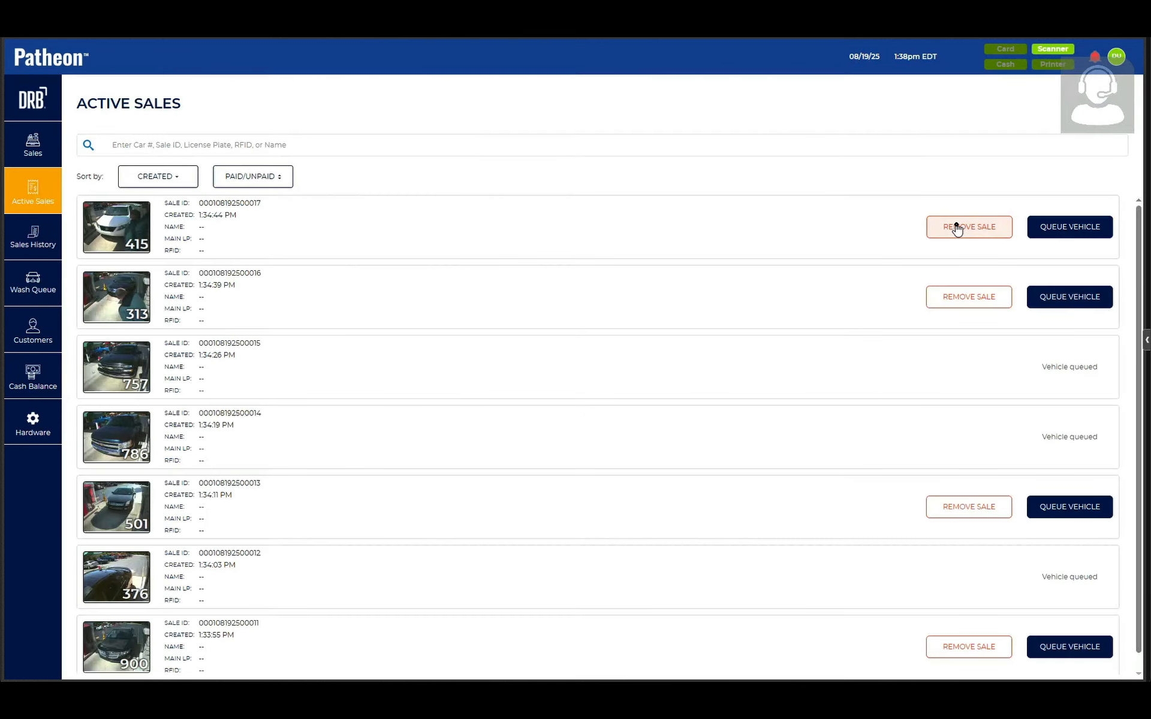
Remove the active sale for car 415 with services marked complete, and those for cars 313, 501 and 900 marked incomplete.
left_click(956, 228)
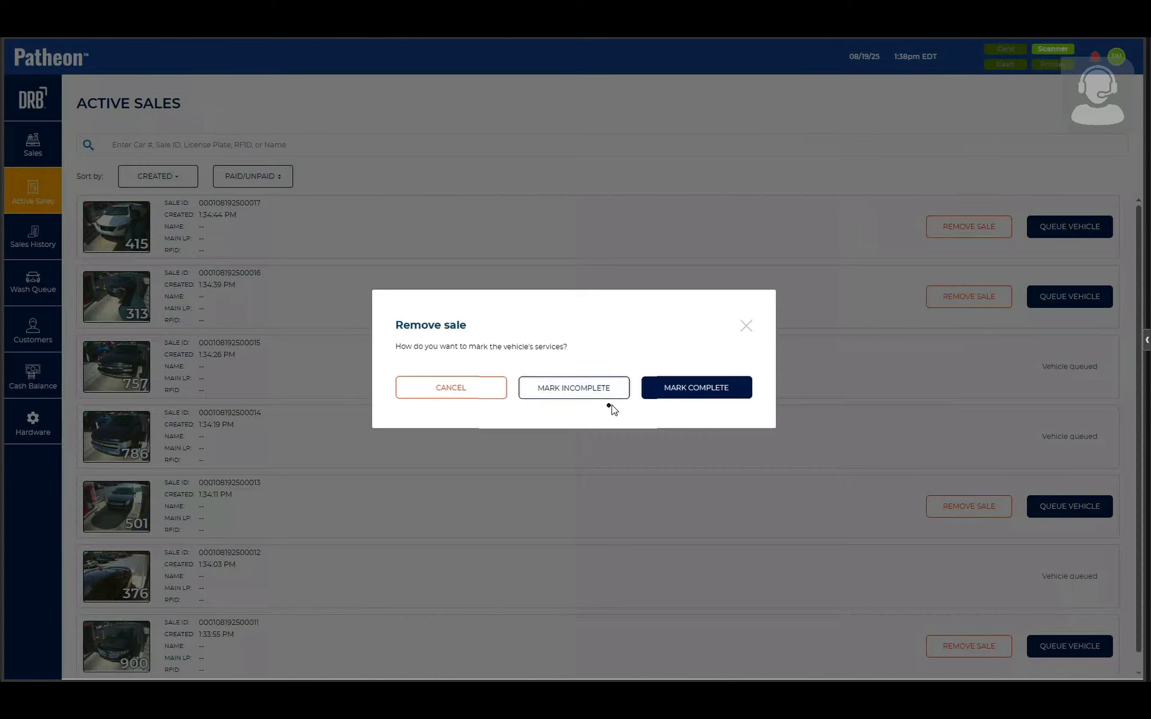
left_click(697, 395)
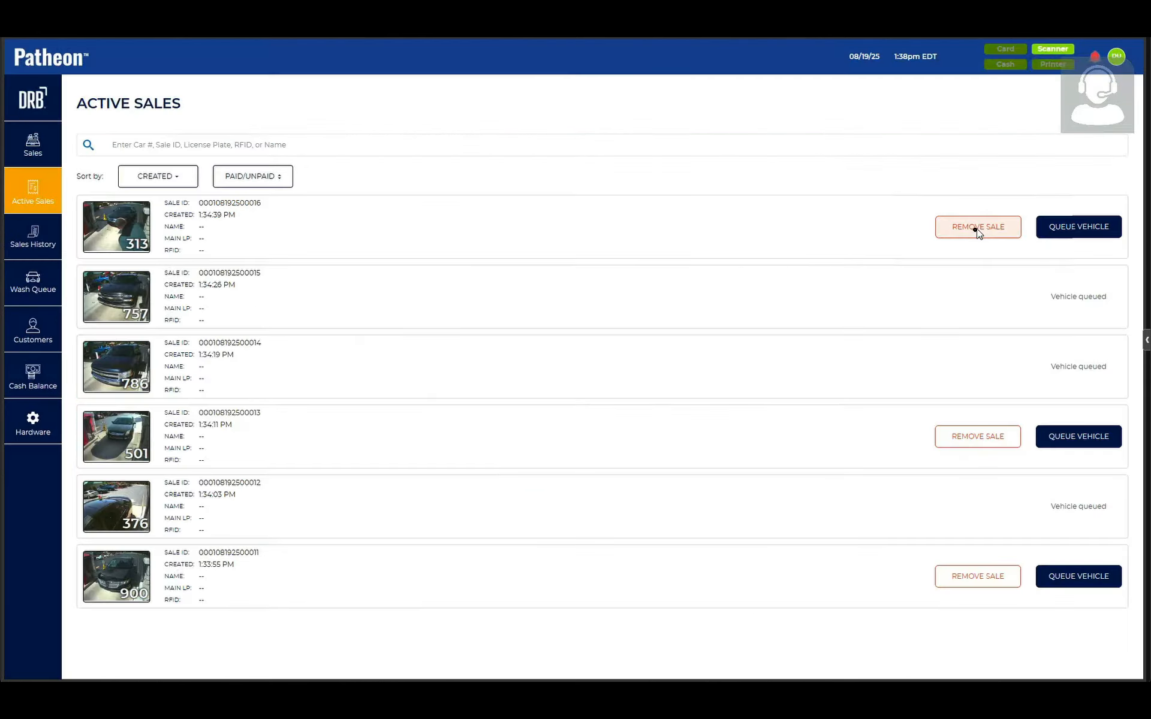
left_click(977, 227)
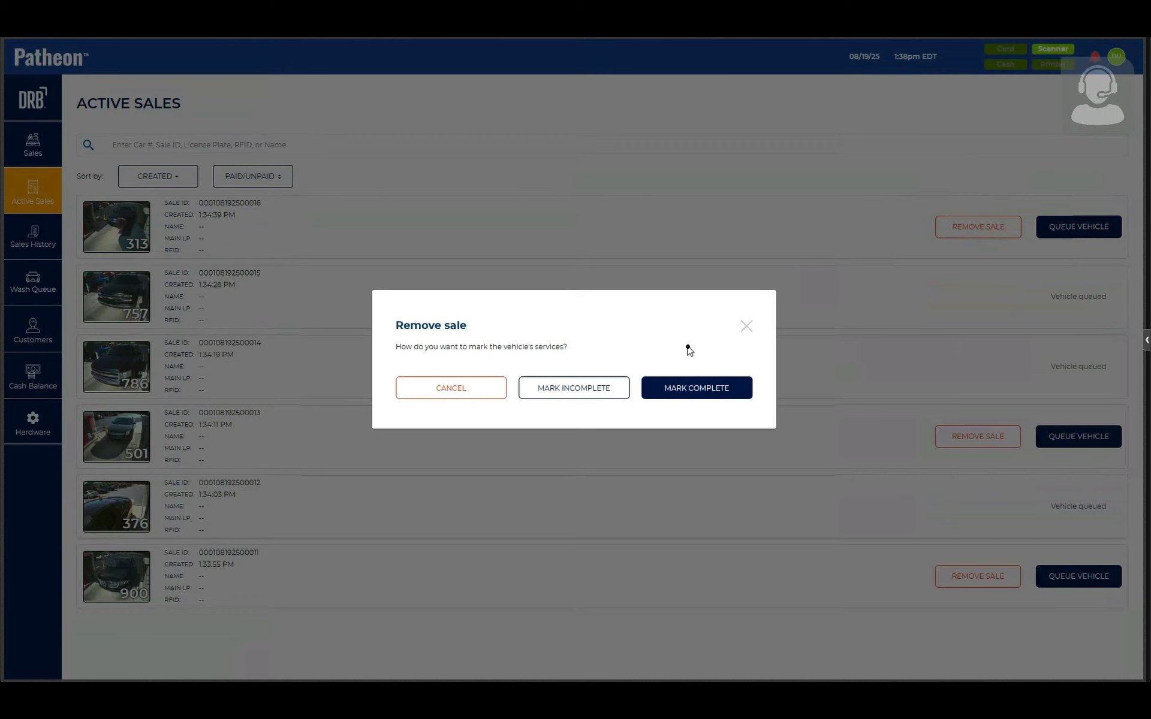
left_click(574, 391)
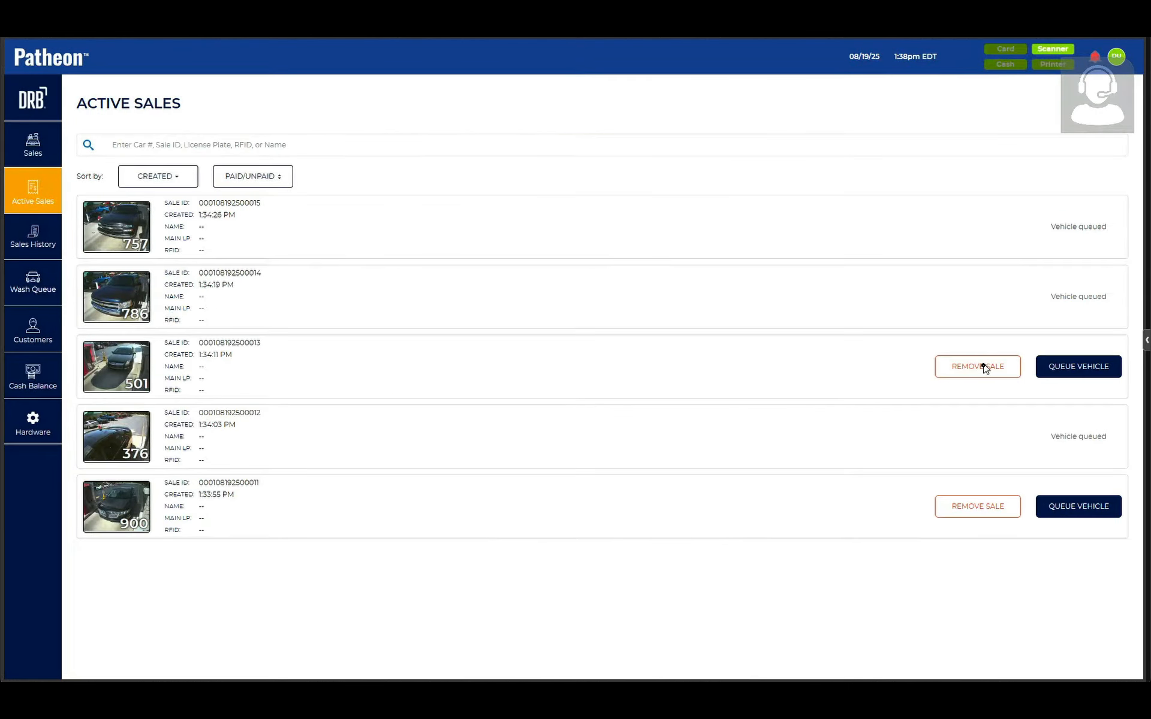
left_click(984, 368)
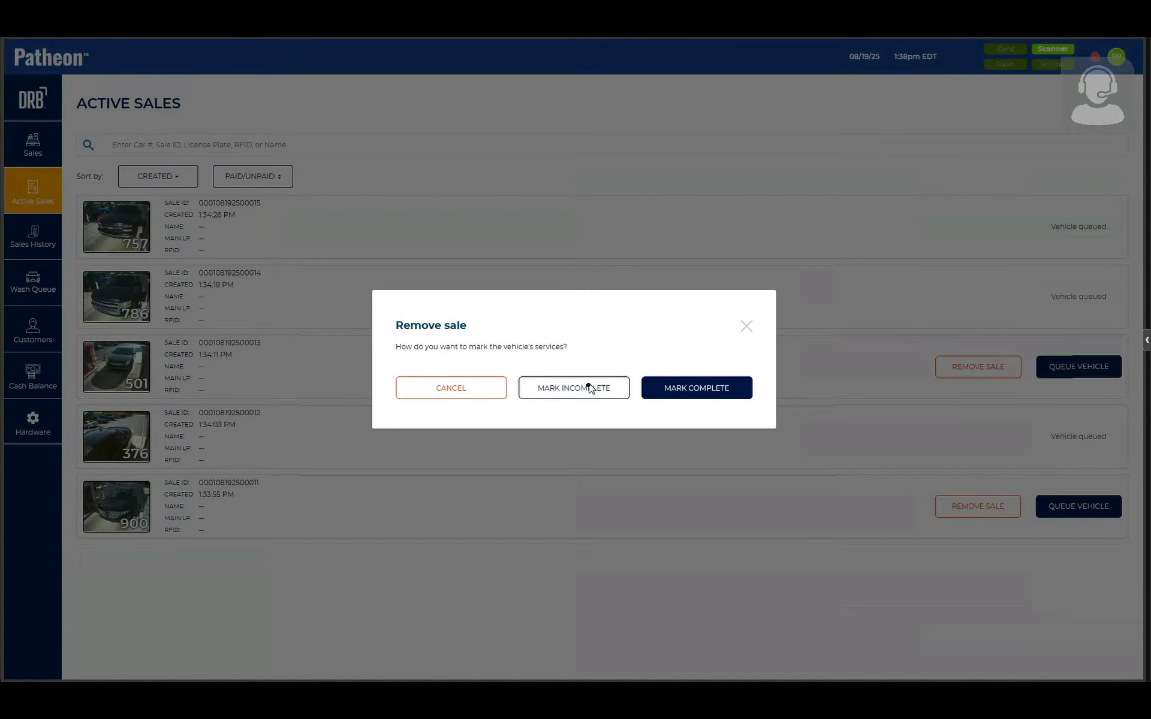
left_click(585, 390)
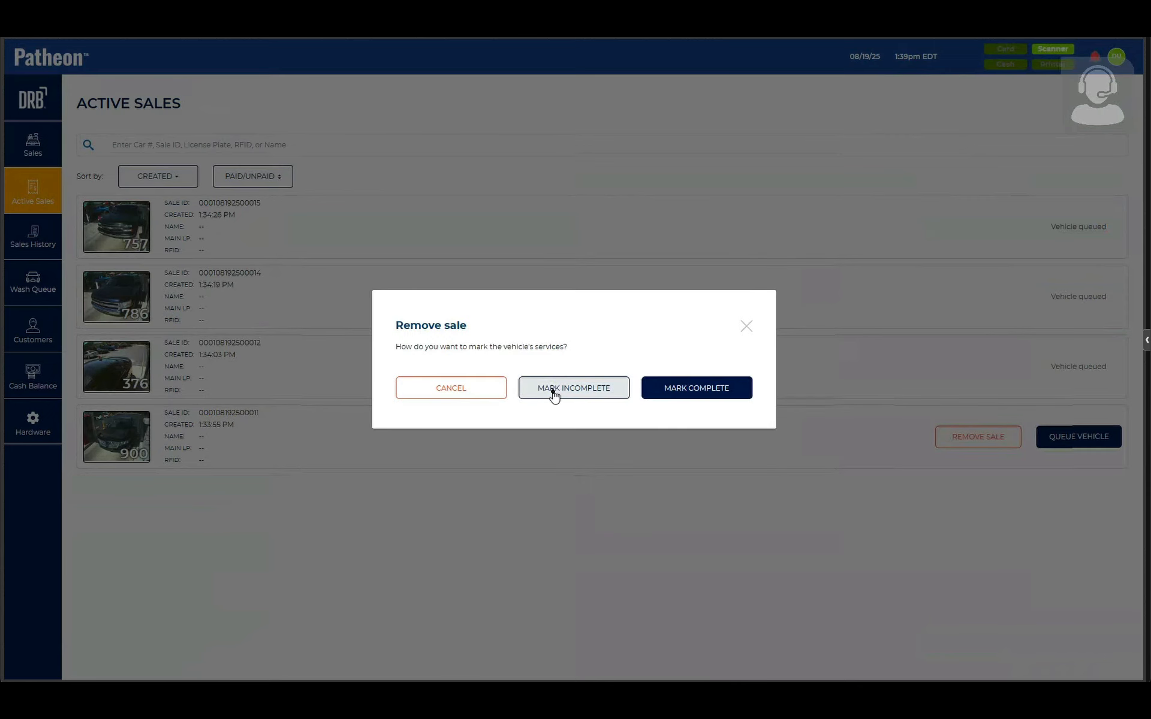
left_click(553, 391)
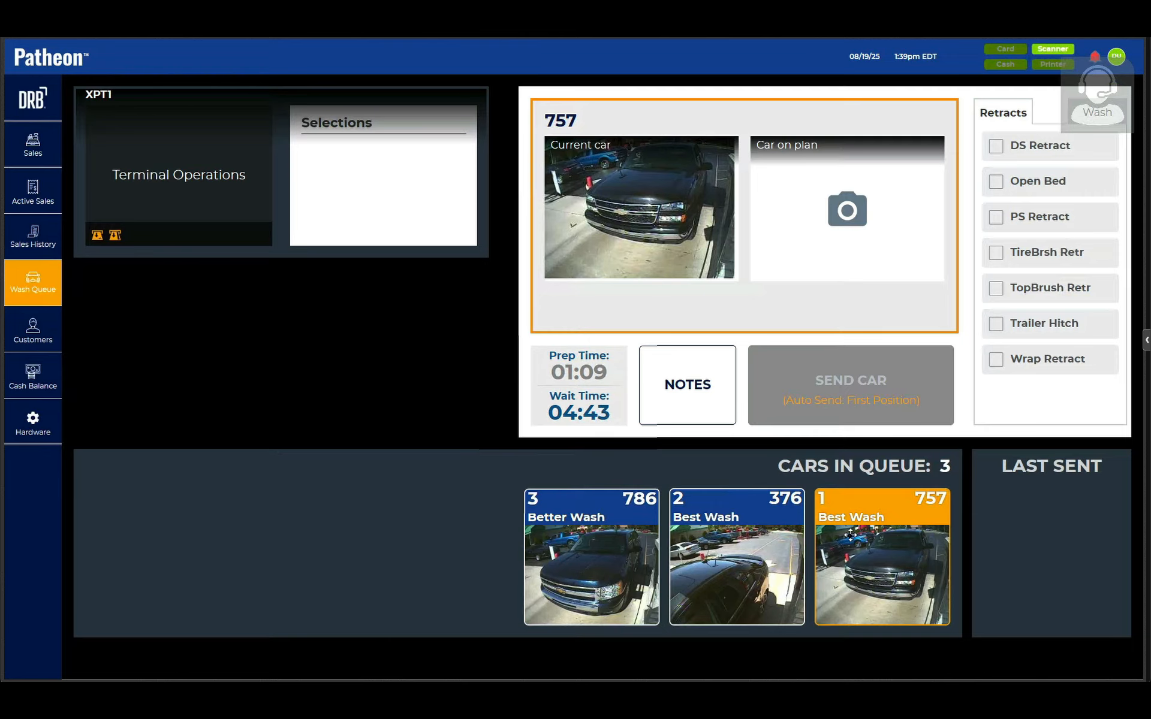
Remove cars 757, 786 and 376 from the wash queue and add only unqueued car 786 back.
left_click_drag(850, 535, 1069, 562)
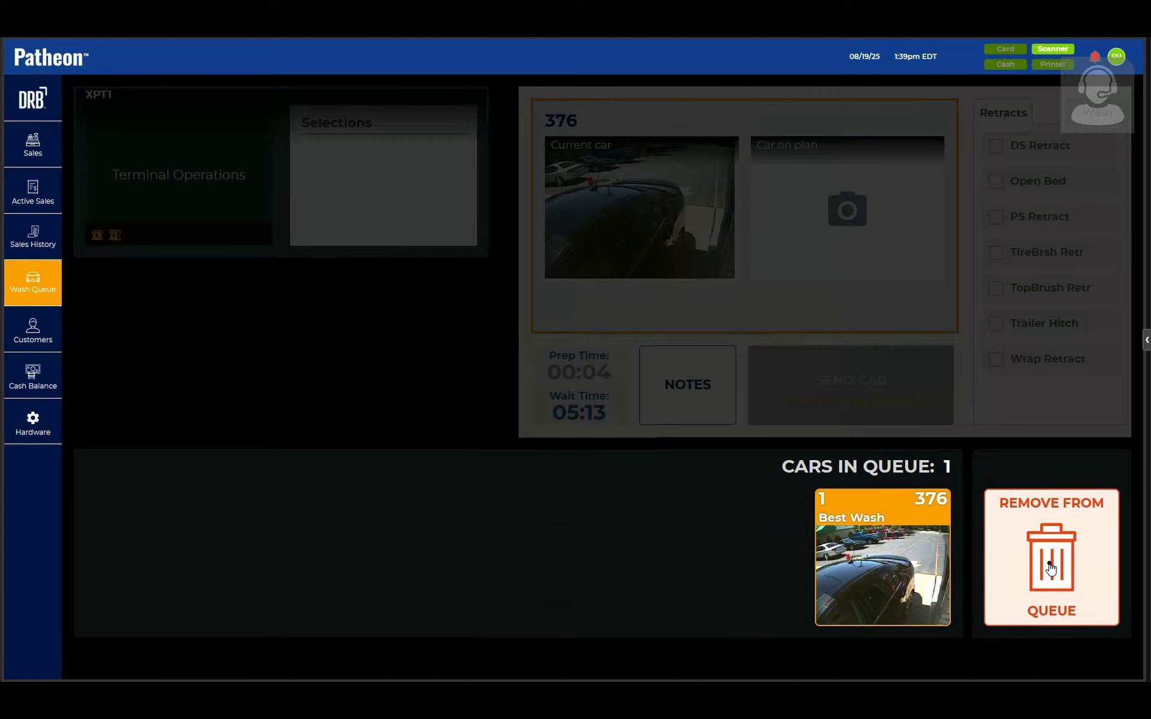
left_click(1050, 569)
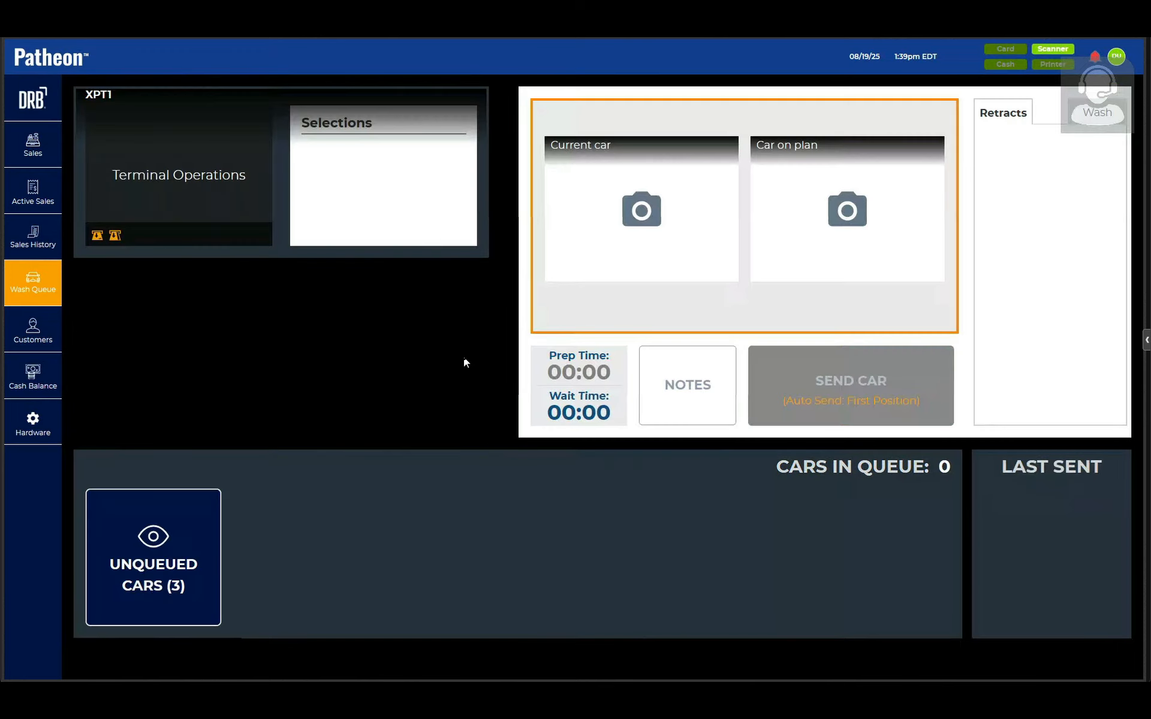
left_click(142, 561)
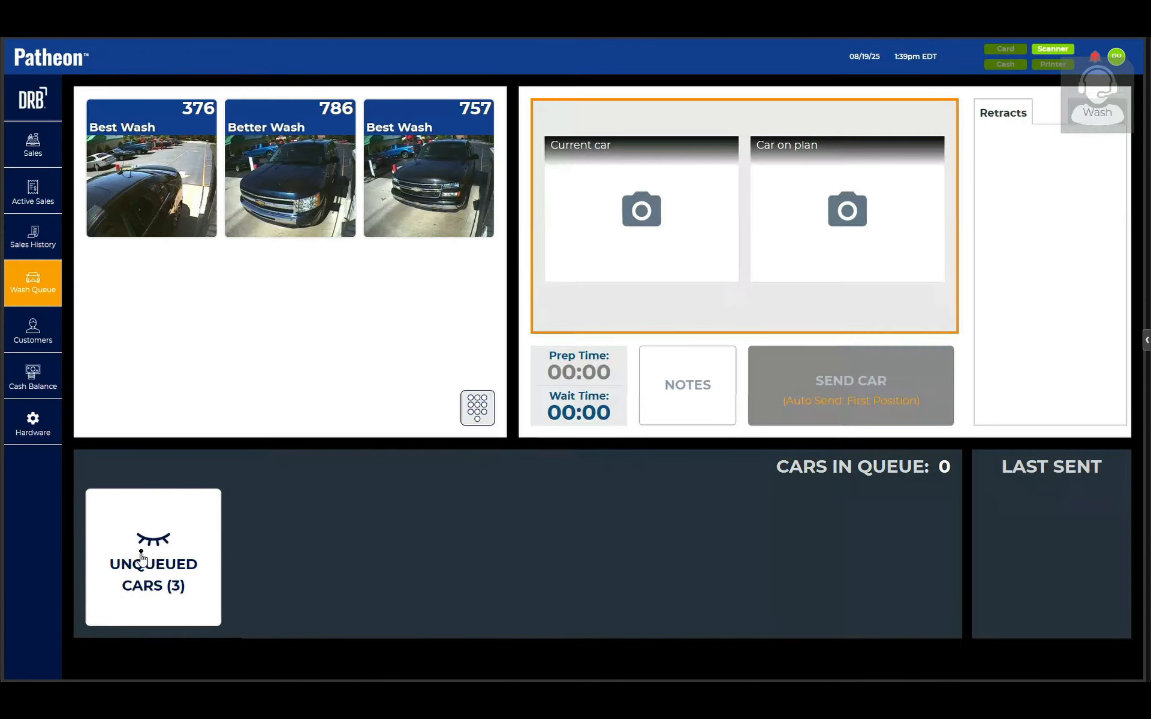
left_click(286, 184)
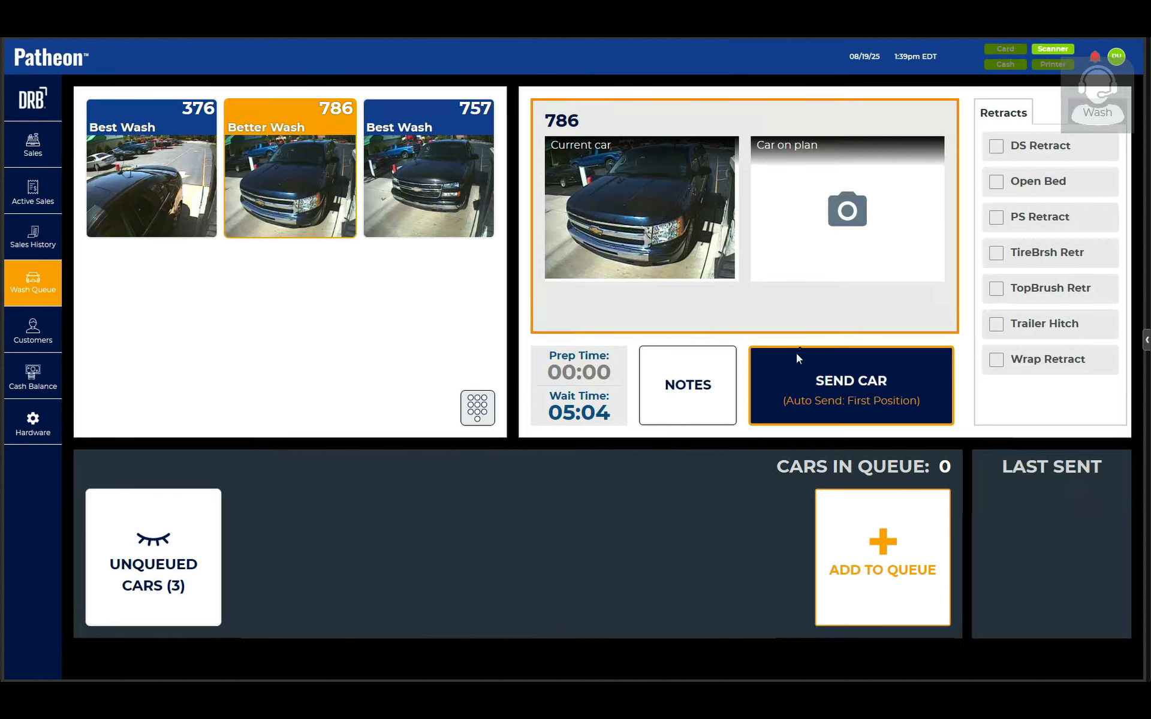
left_click(873, 568)
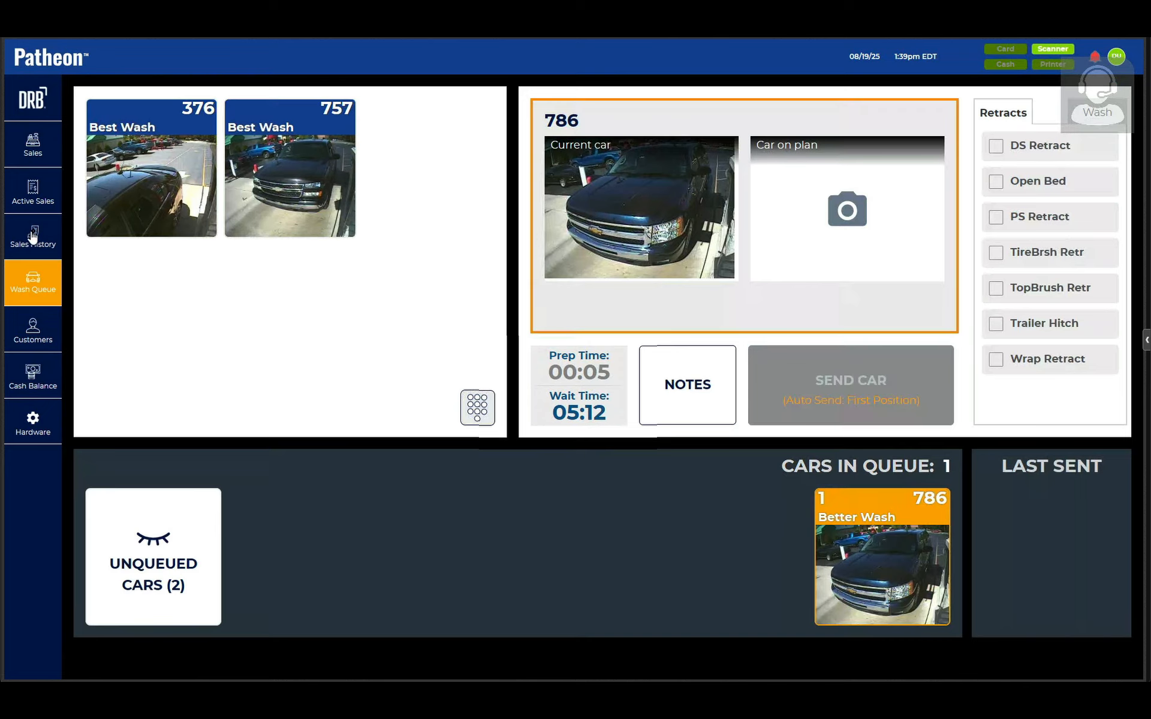
Remove the active sales for cars 757 and 376 with services marked incomplete, and return to the wash queue.
left_click(33, 197)
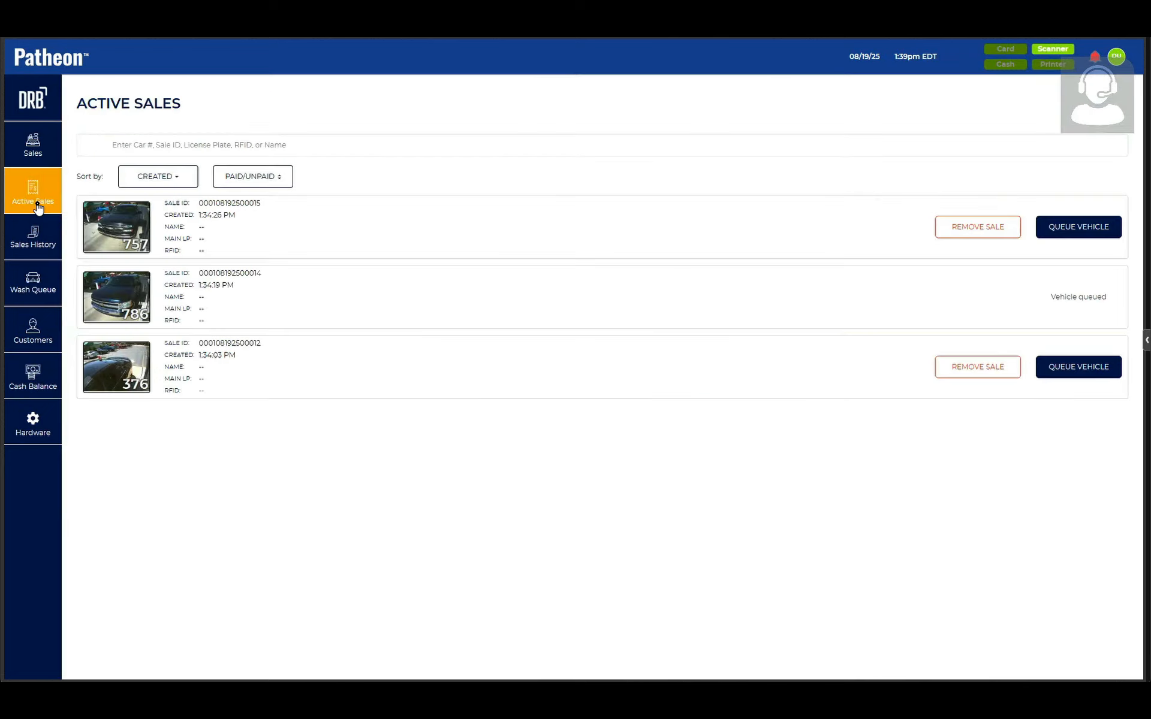
left_click(959, 233)
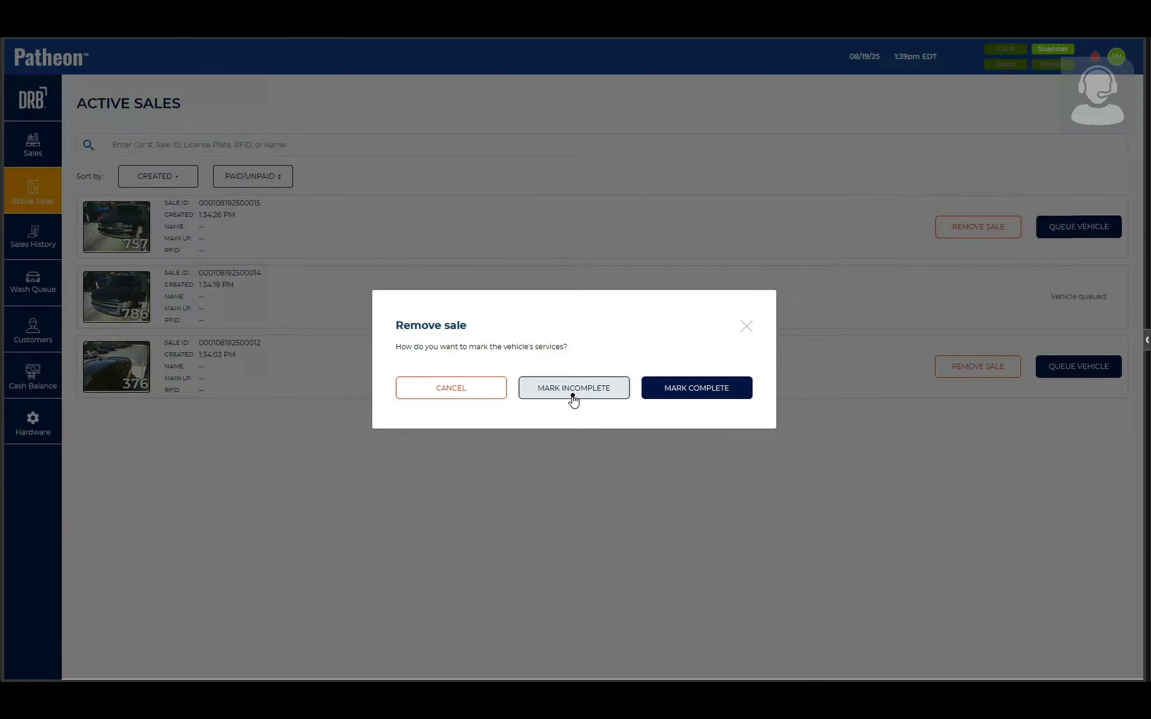
left_click(573, 396)
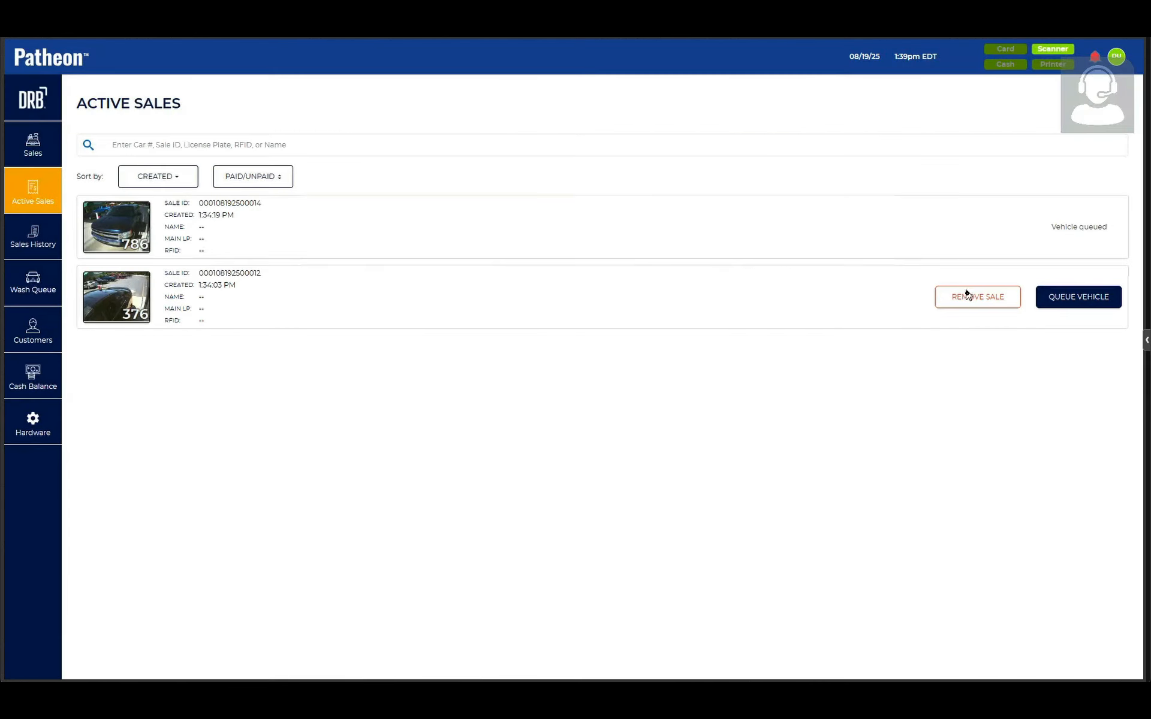
left_click(966, 295)
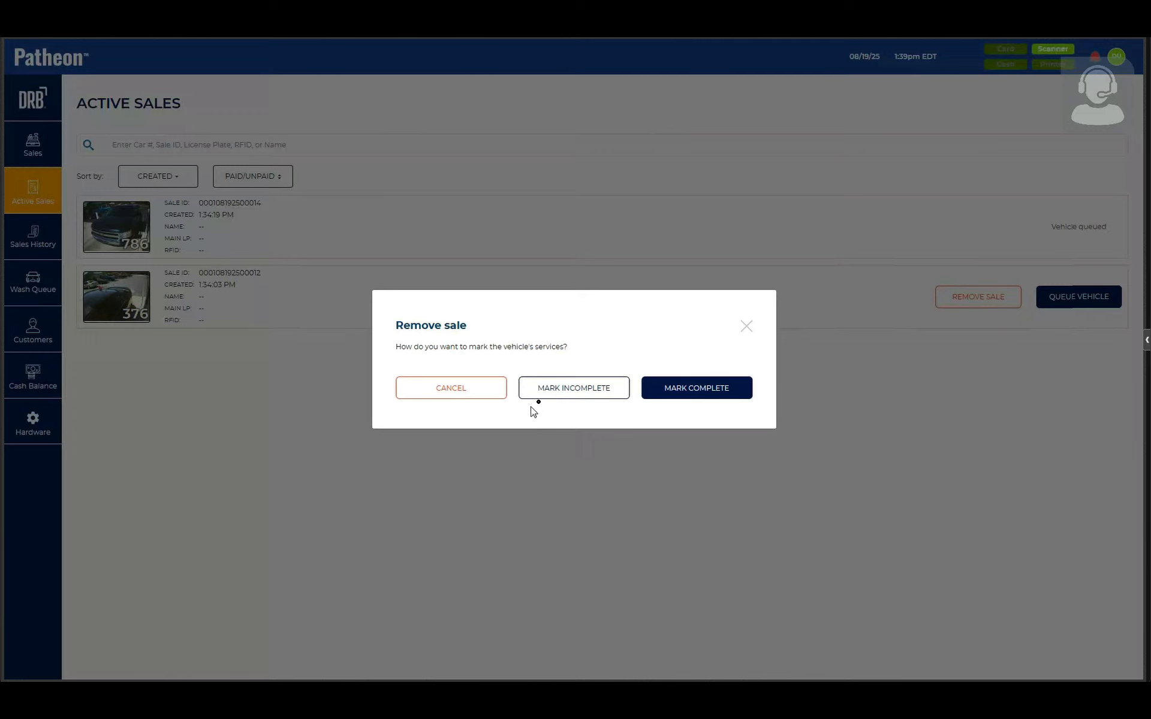
left_click(555, 391)
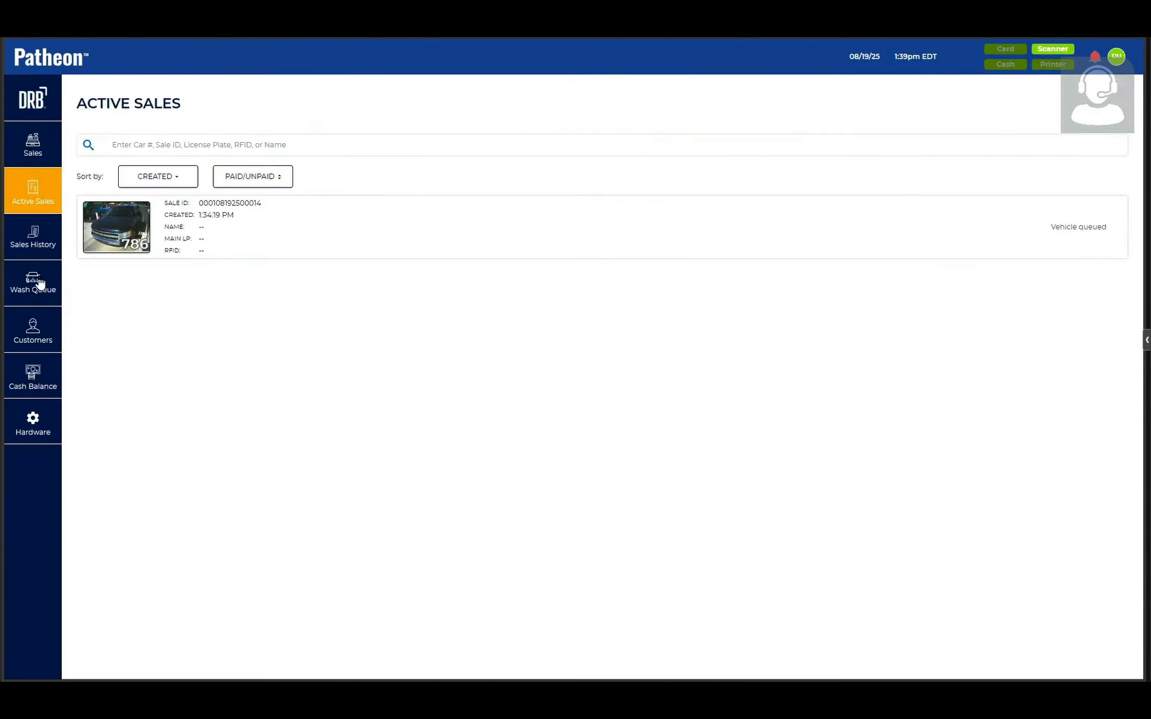
left_click(37, 284)
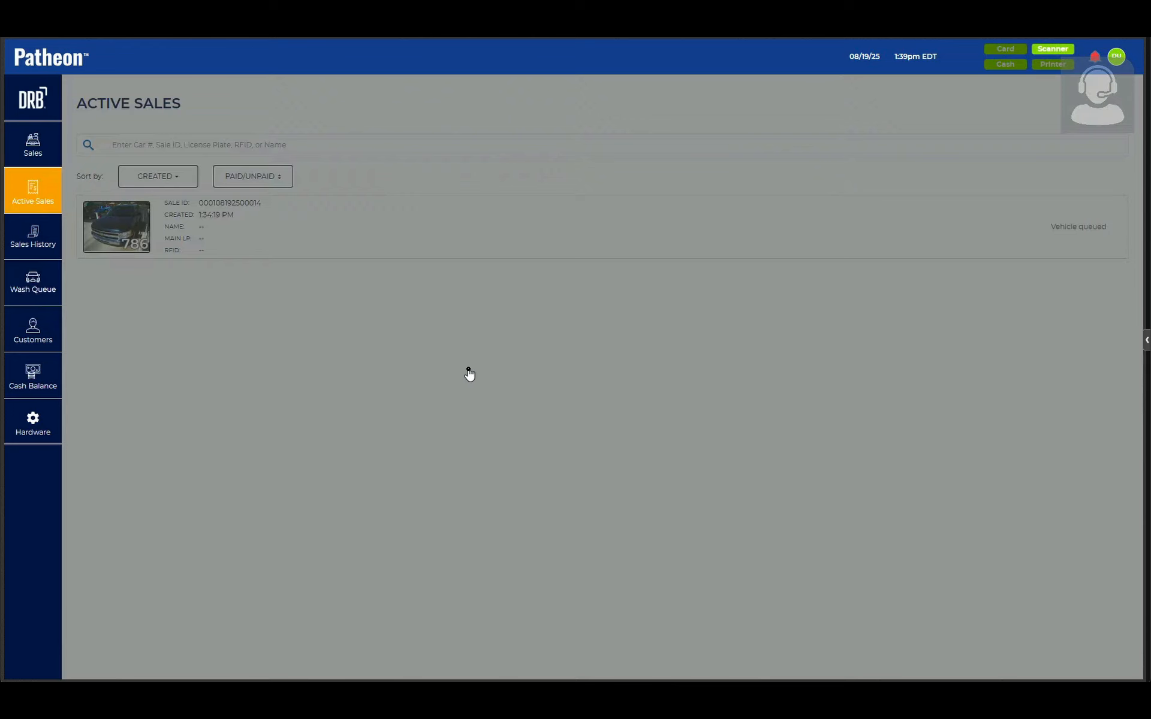